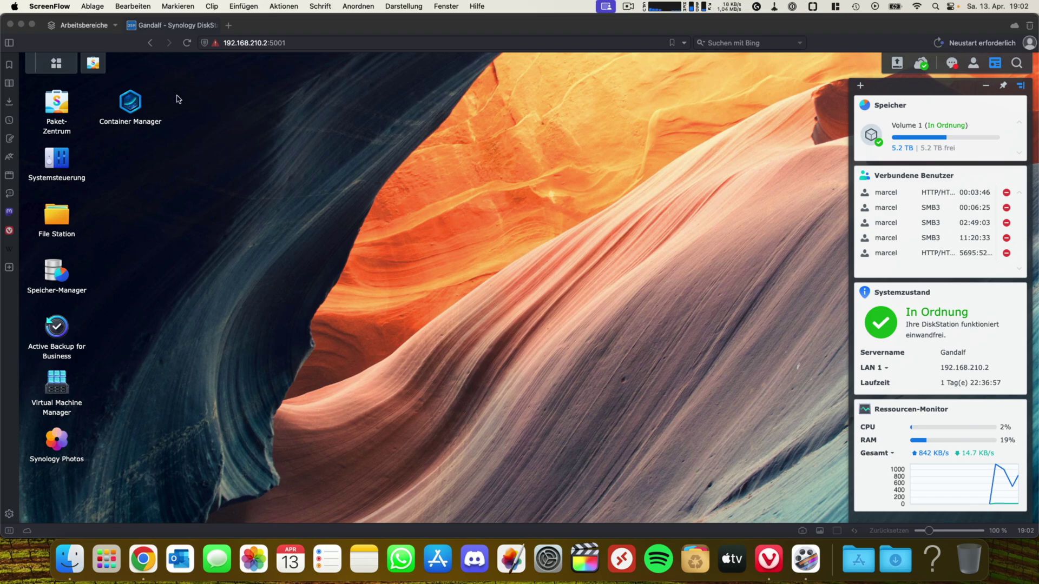
Step: Find the DHCP Server package in the Paket-Zentrum by searching for "dhcp" and install it
{"action": "left_click", "coordinate": [57, 104]}
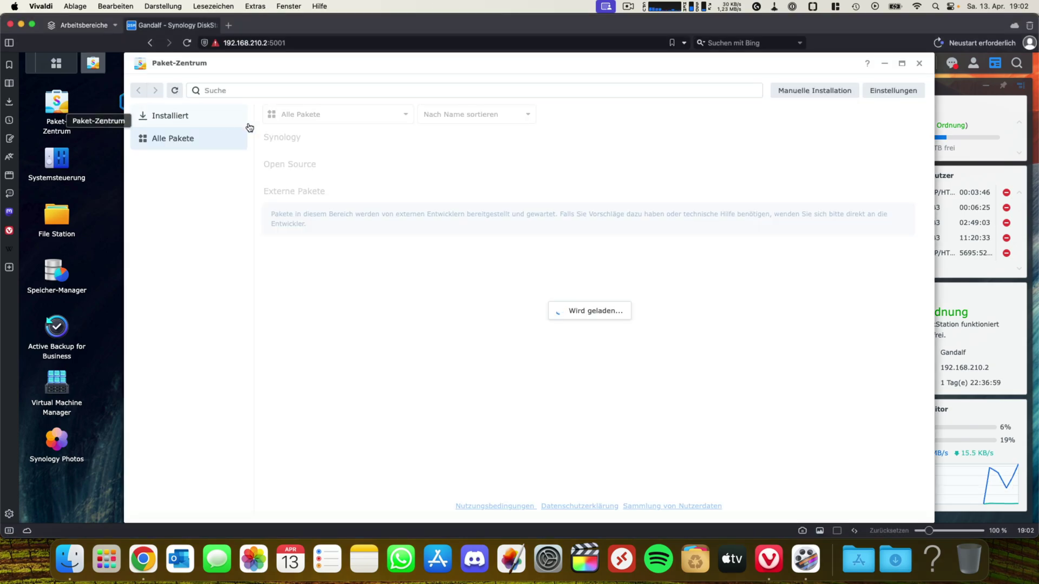
{"action": "left_click", "coordinate": [282, 91]}
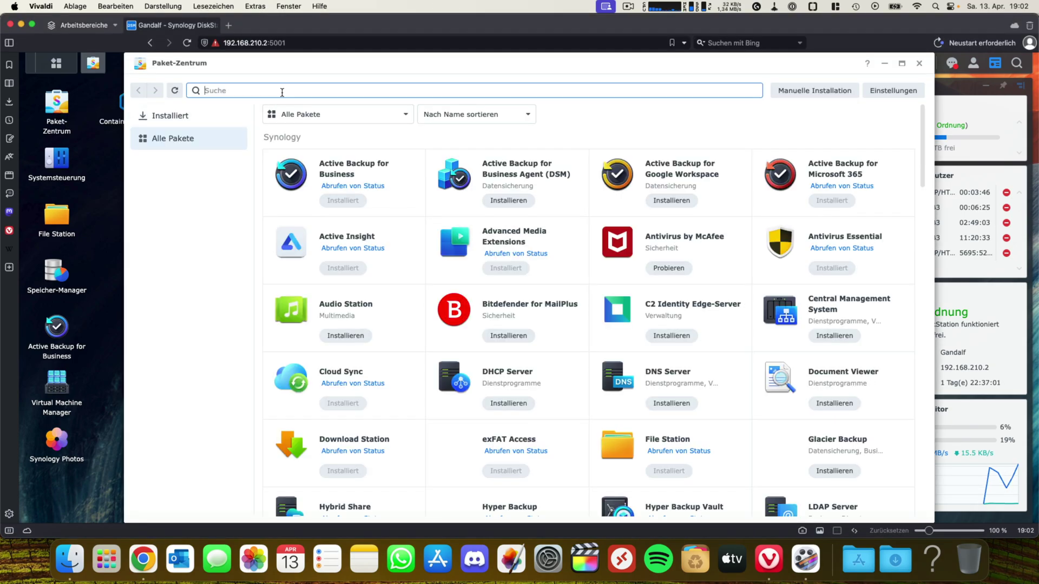
{"action": "type", "text": "dhcp"}
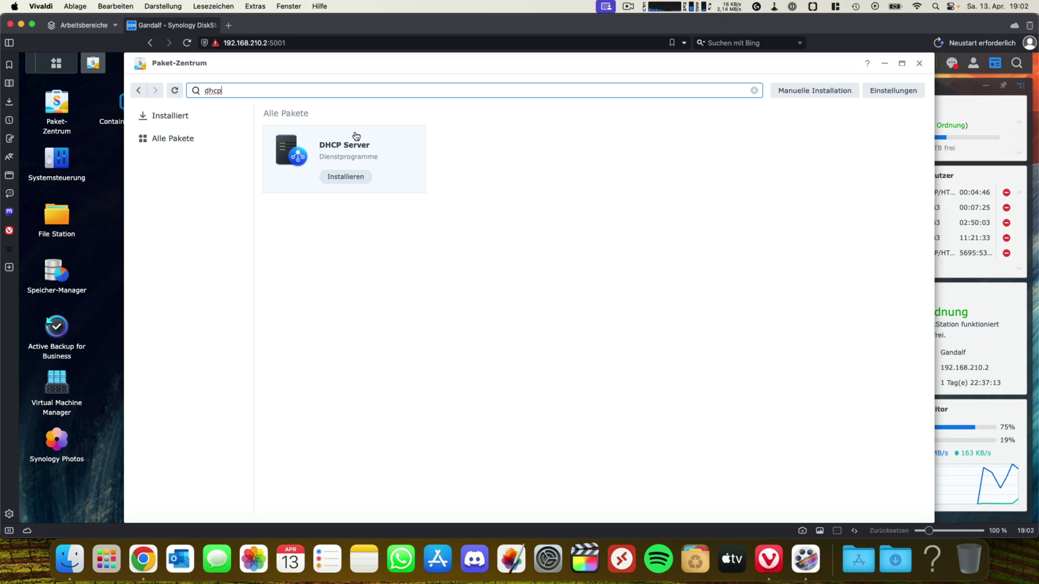
{"action": "left_click", "coordinate": [349, 152]}
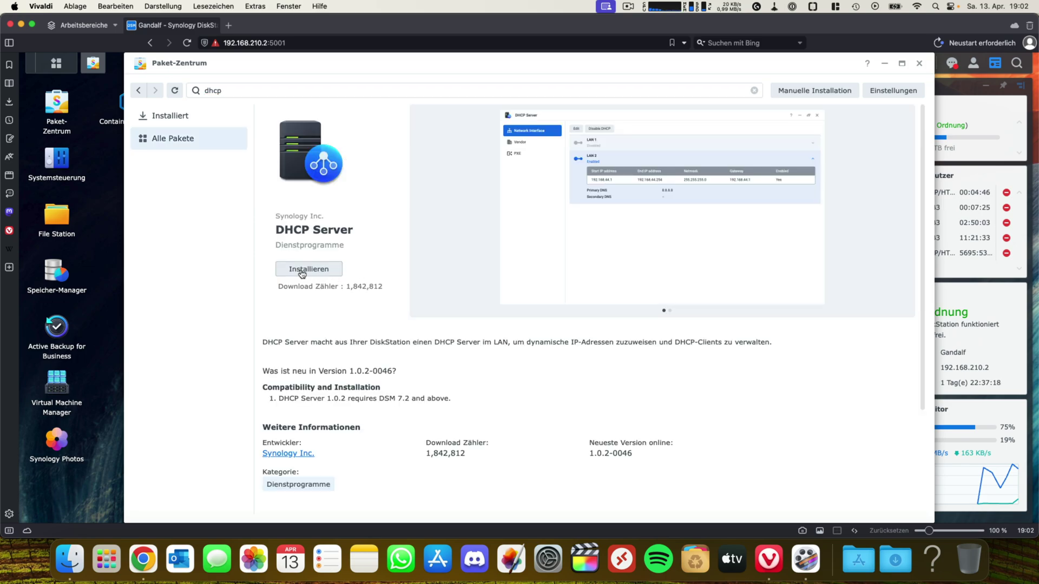
{"action": "left_click", "coordinate": [302, 269]}
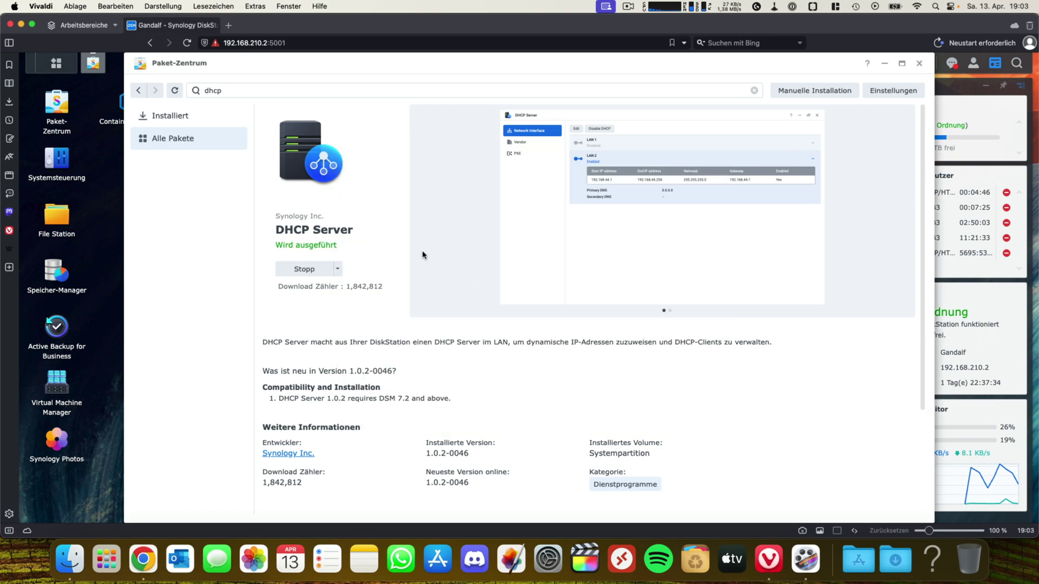
Step: Search the installed applications for "dhcp" and open DHCP-Server
{"action": "left_click", "coordinate": [56, 64]}
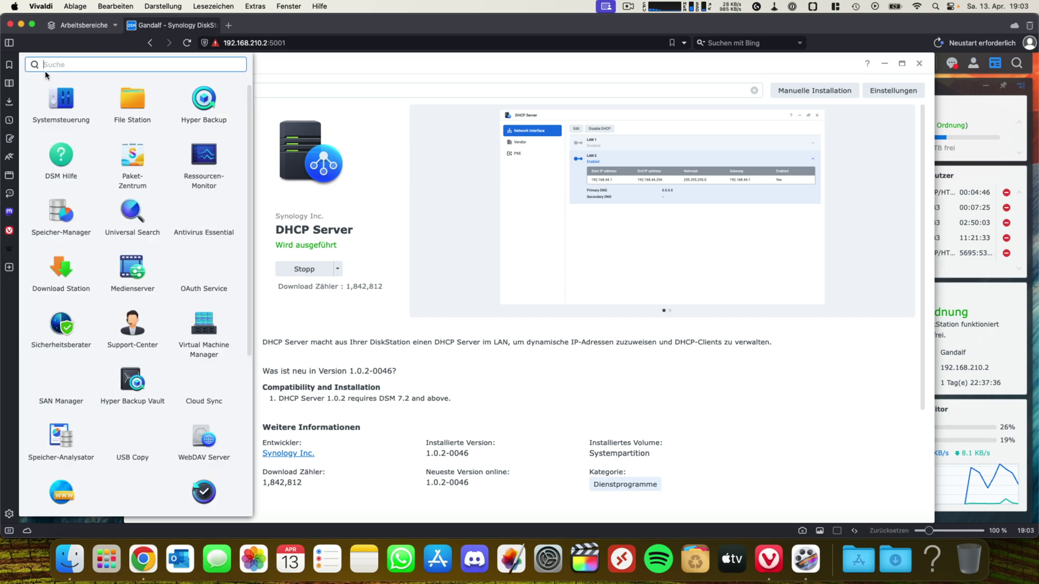
{"action": "type", "text": "dhcp"}
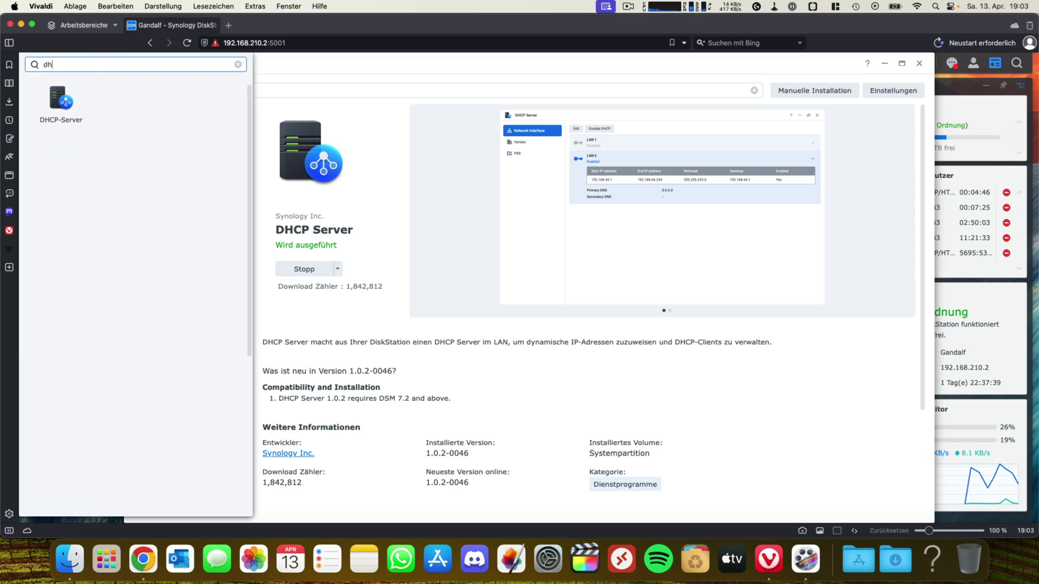
{"action": "left_click", "coordinate": [64, 97]}
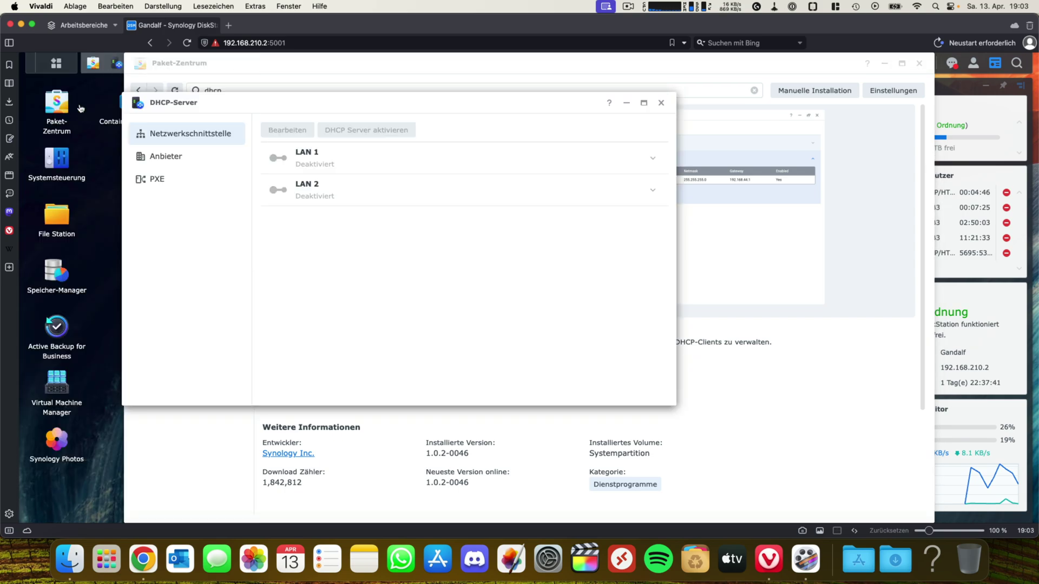
Step: Edit the LAN 1 interface to enable the DHCP server and set its primary DNS to 1.1.1.1
{"action": "left_click", "coordinate": [336, 163]}
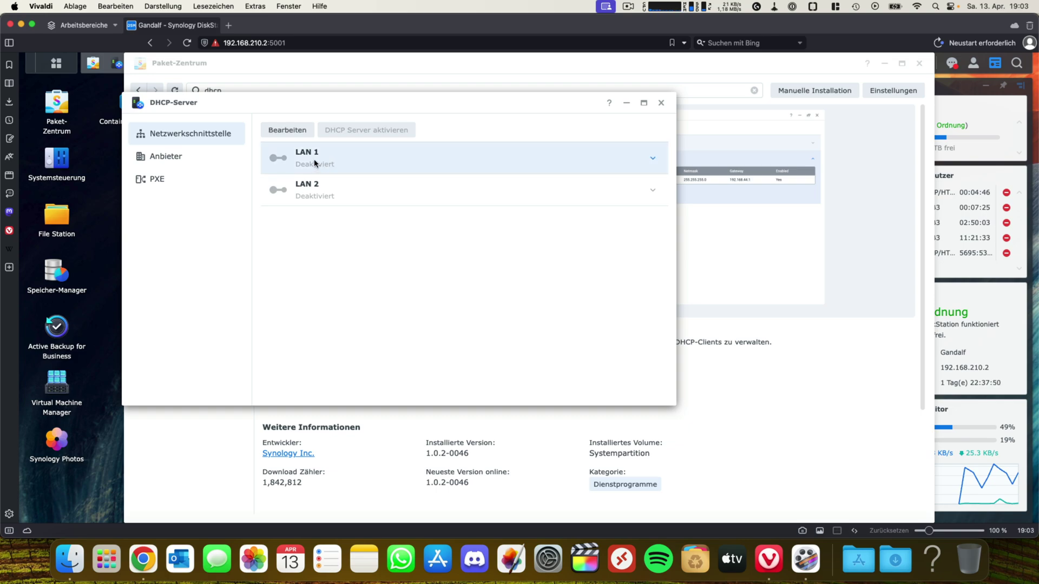
{"action": "left_click", "coordinate": [316, 192]}
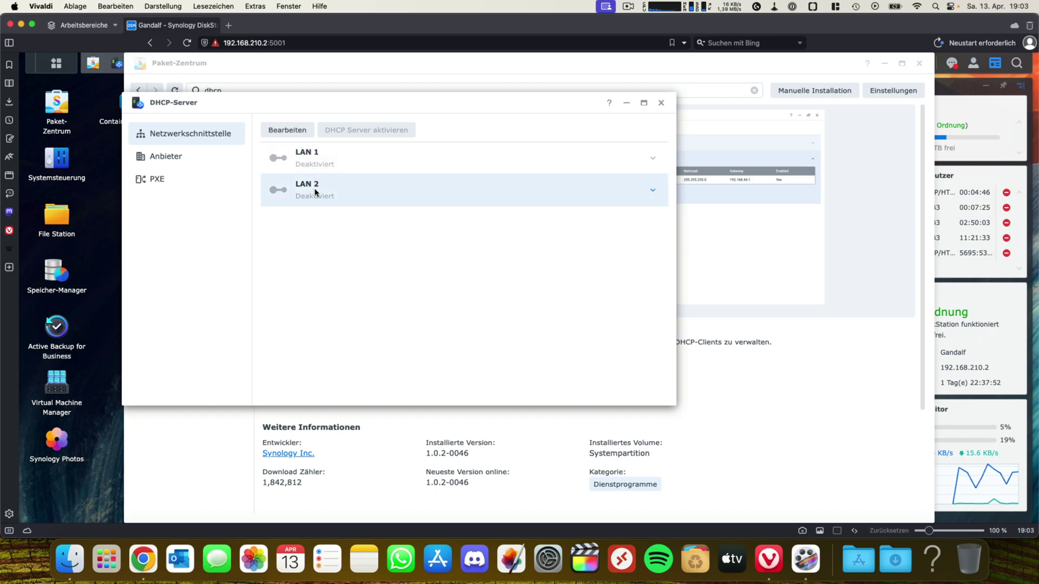
{"action": "left_click", "coordinate": [314, 157]}
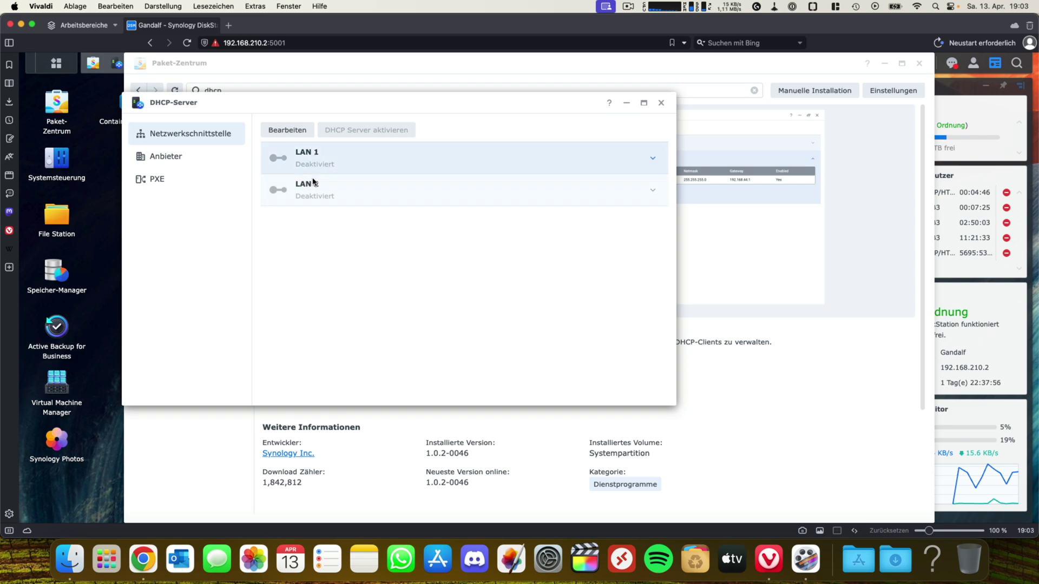
{"action": "left_click", "coordinate": [314, 180]}
{"action": "left_click", "coordinate": [314, 158]}
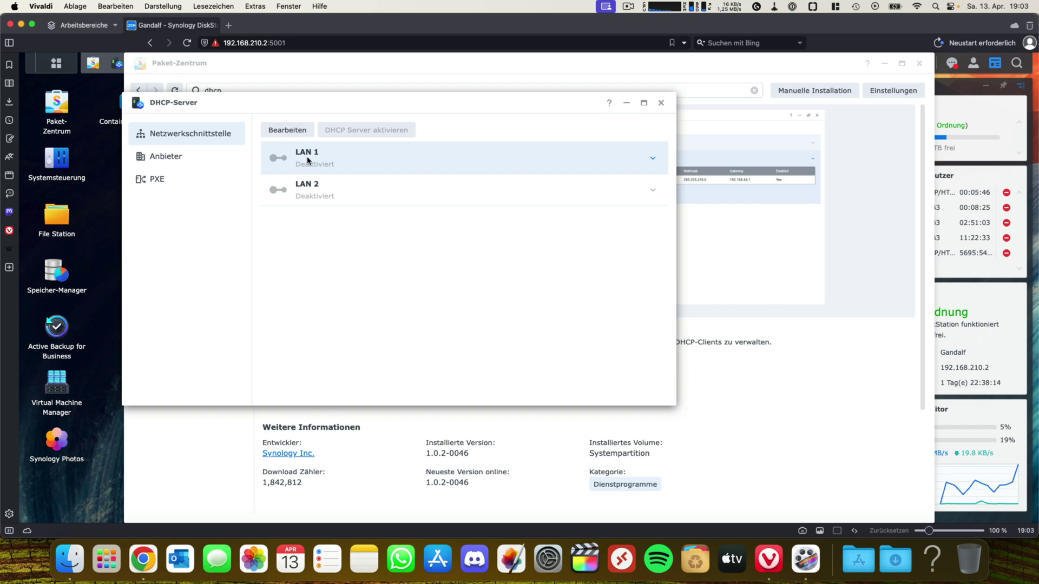
{"action": "left_click", "coordinate": [290, 131]}
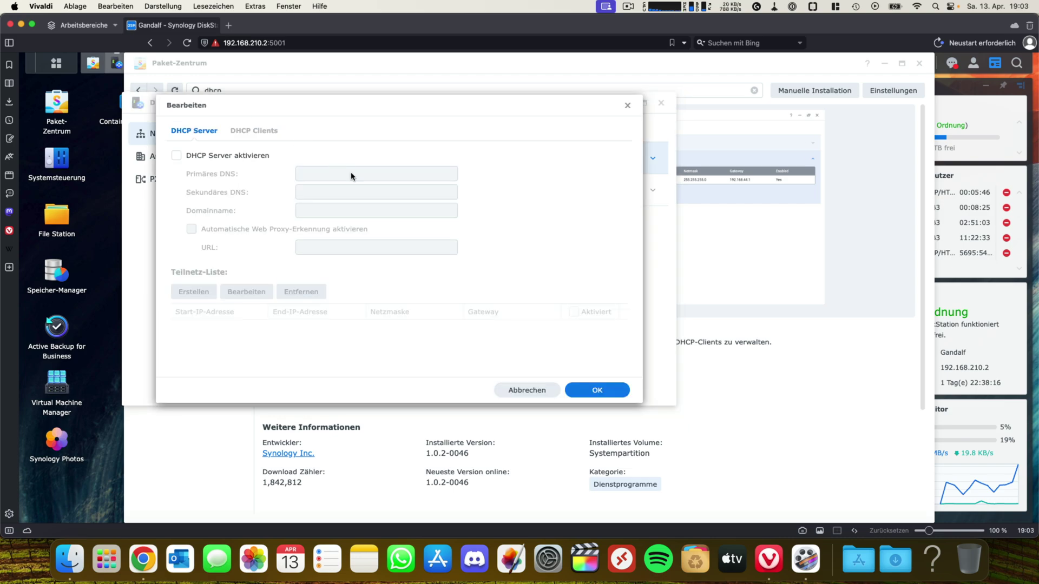
{"action": "left_click", "coordinate": [177, 156]}
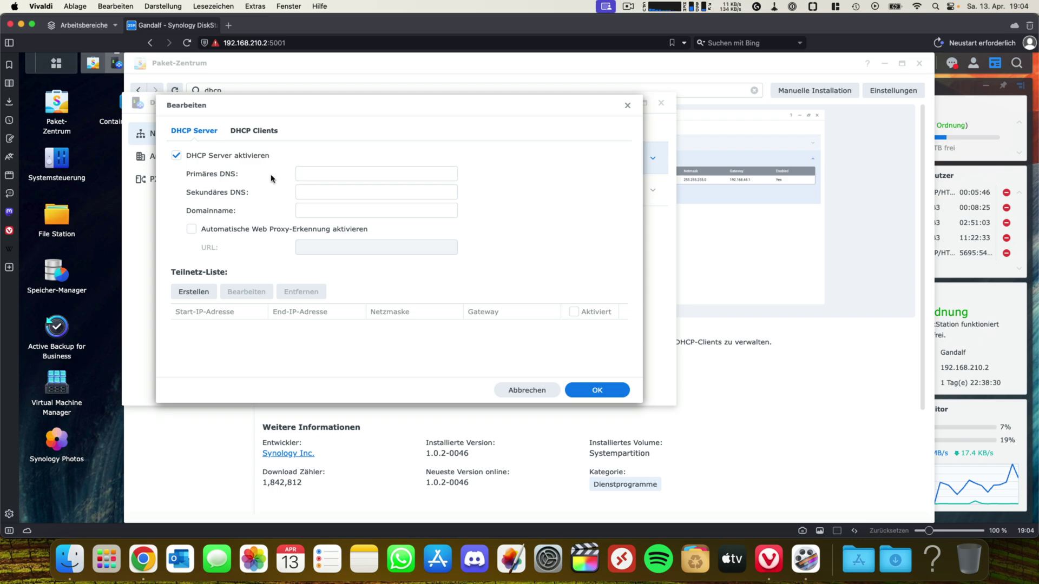
{"action": "left_click", "coordinate": [301, 172]}
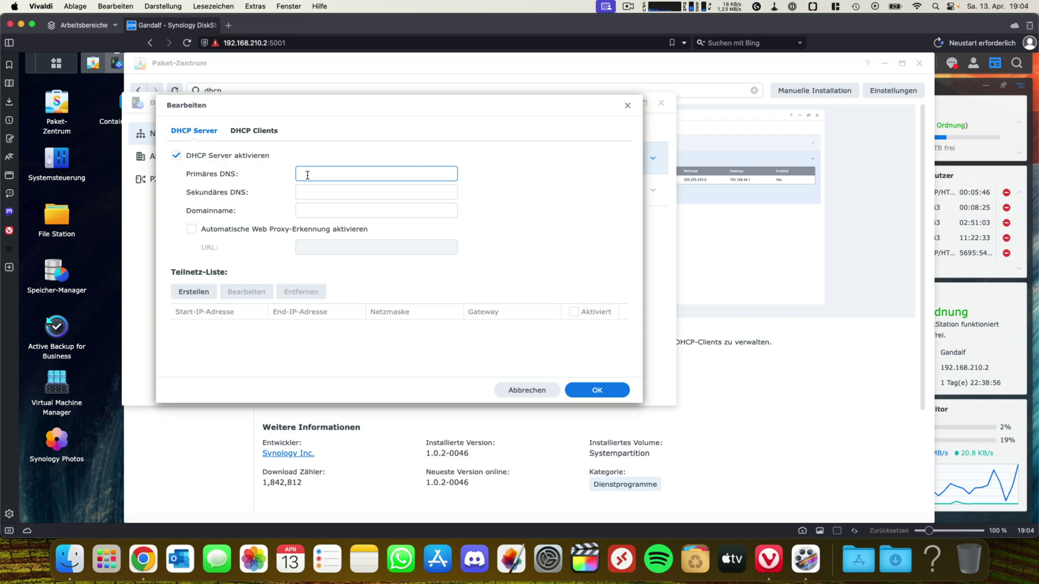
{"action": "type", "text": "1.1.1.1"}
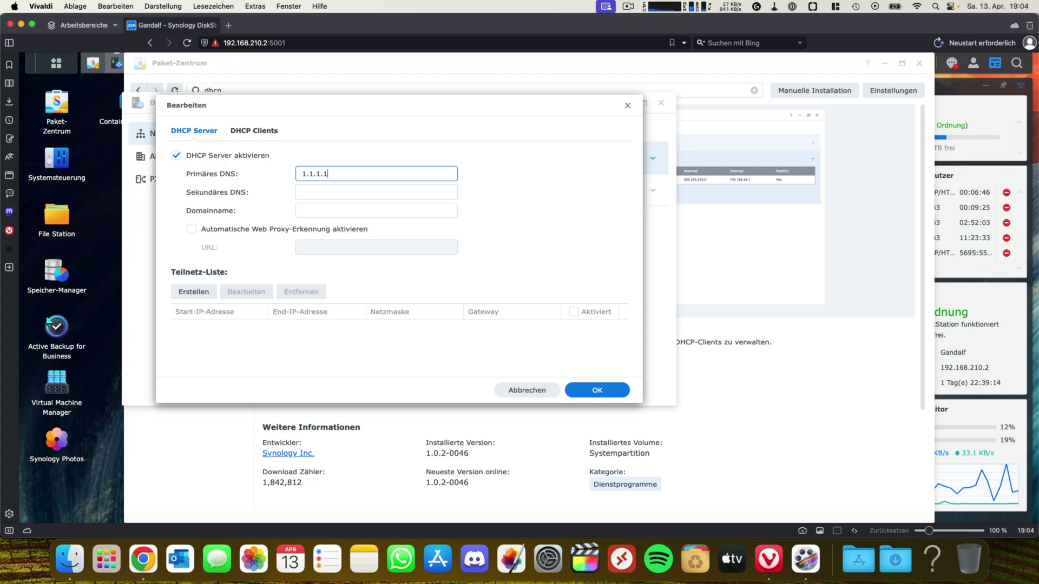
{"action": "left_click", "coordinate": [331, 210]}
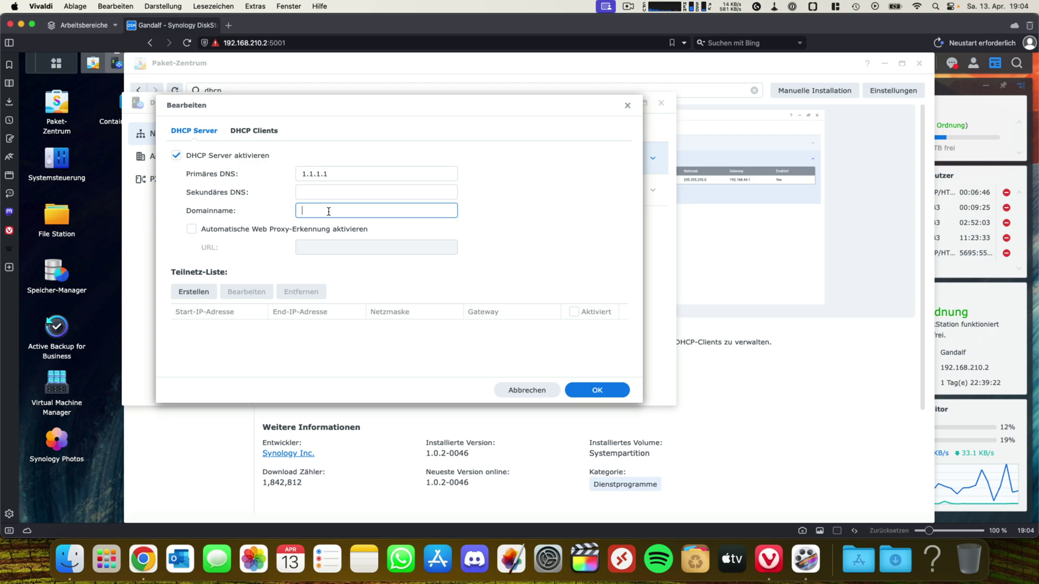
Step: Examine the address, netmask, gateway and lease-time fields and the DHCP options for a new subnet, and cancel without creating it
{"action": "left_click", "coordinate": [194, 292]}
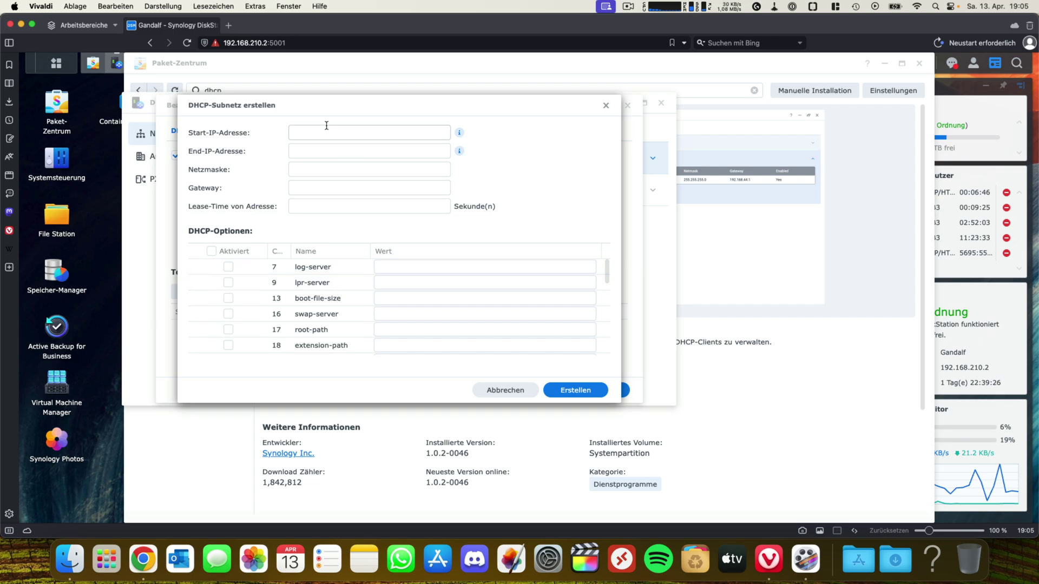
{"action": "left_click", "coordinate": [307, 132]}
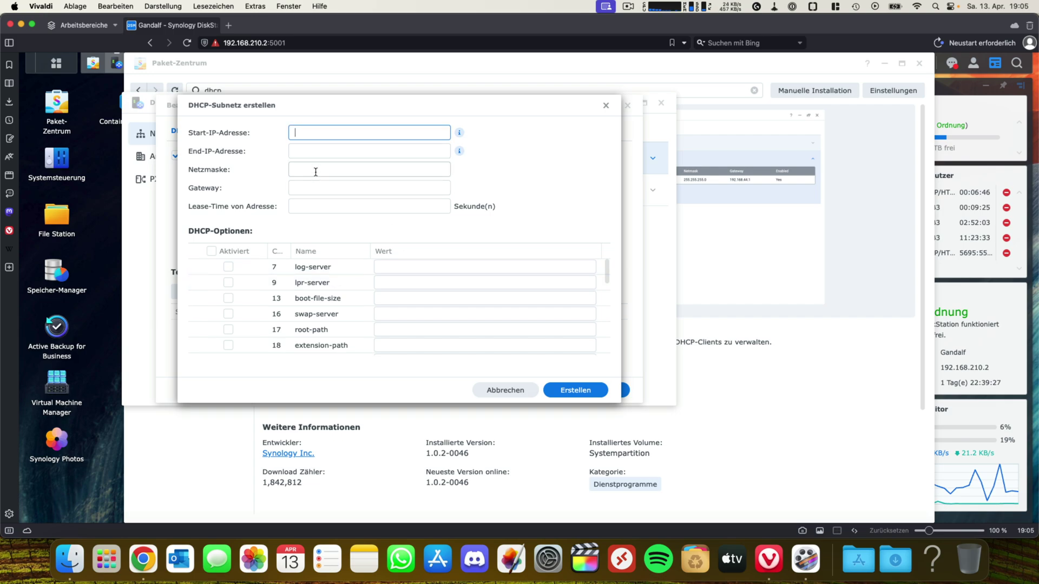
{"action": "left_click", "coordinate": [313, 152]}
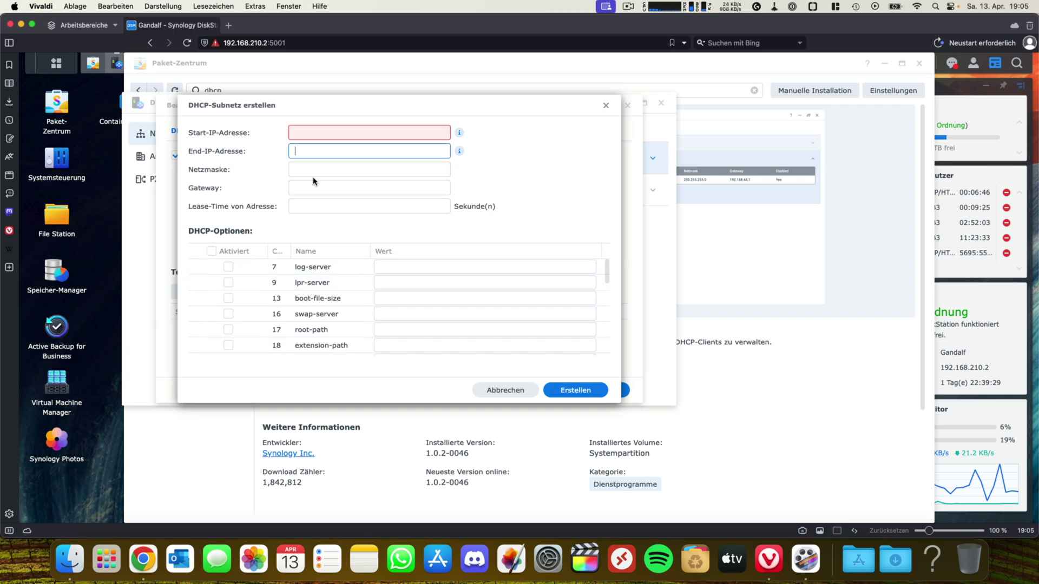
{"action": "left_click", "coordinate": [306, 170]}
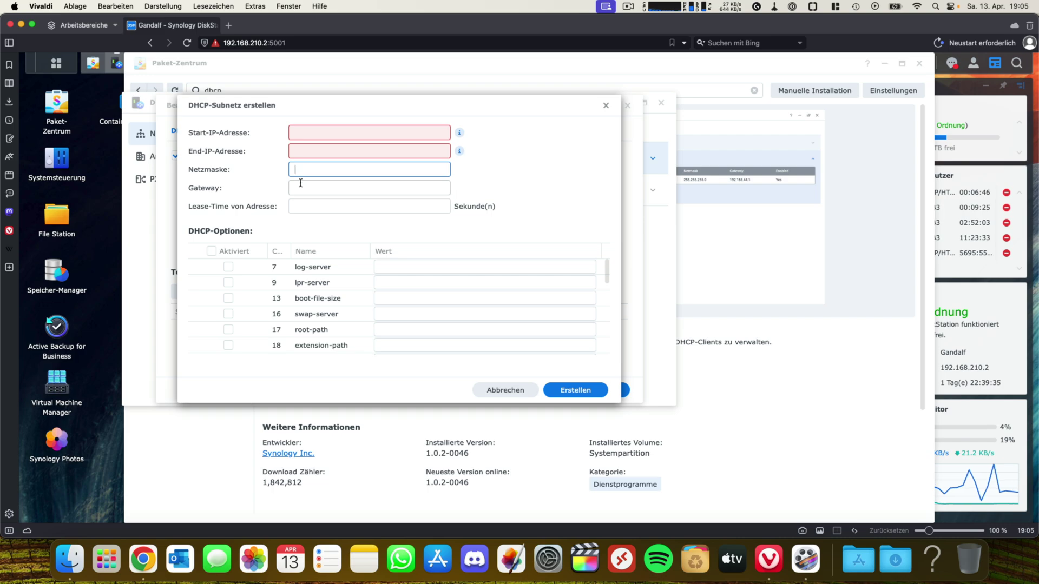
{"action": "left_click", "coordinate": [301, 186]}
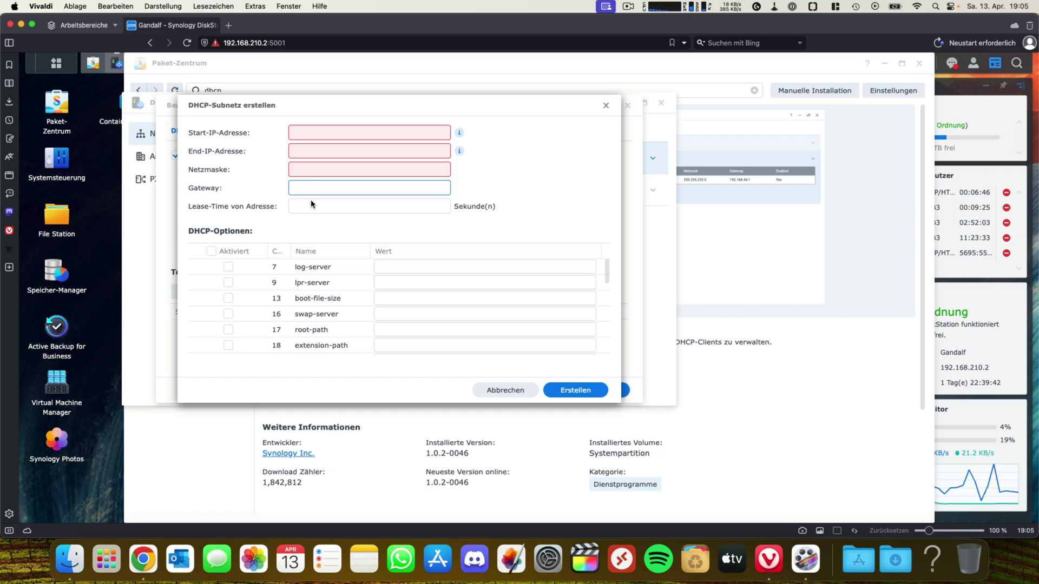
{"action": "left_click", "coordinate": [308, 206]}
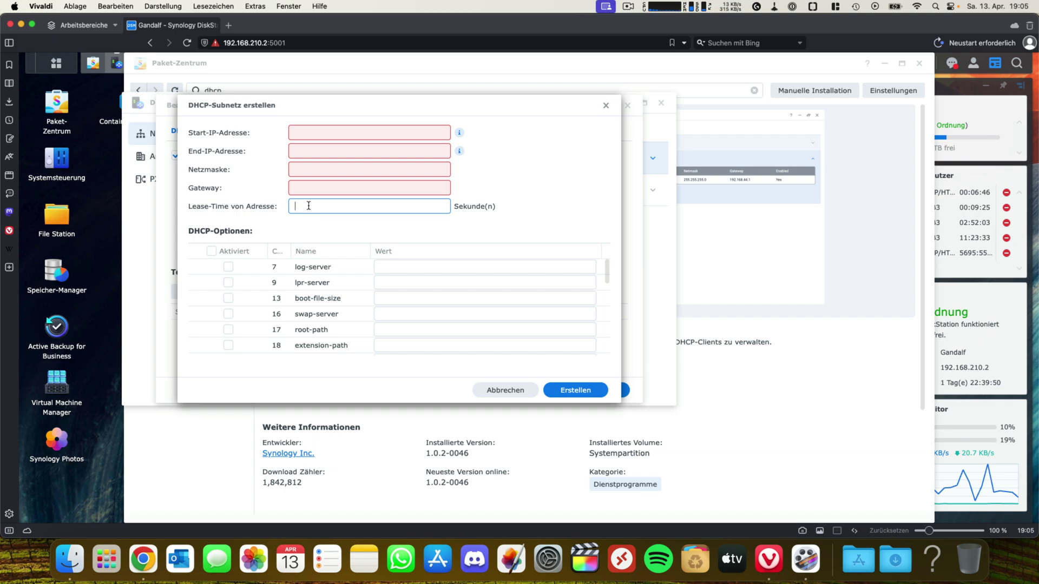
{"action": "left_click", "coordinate": [466, 210]}
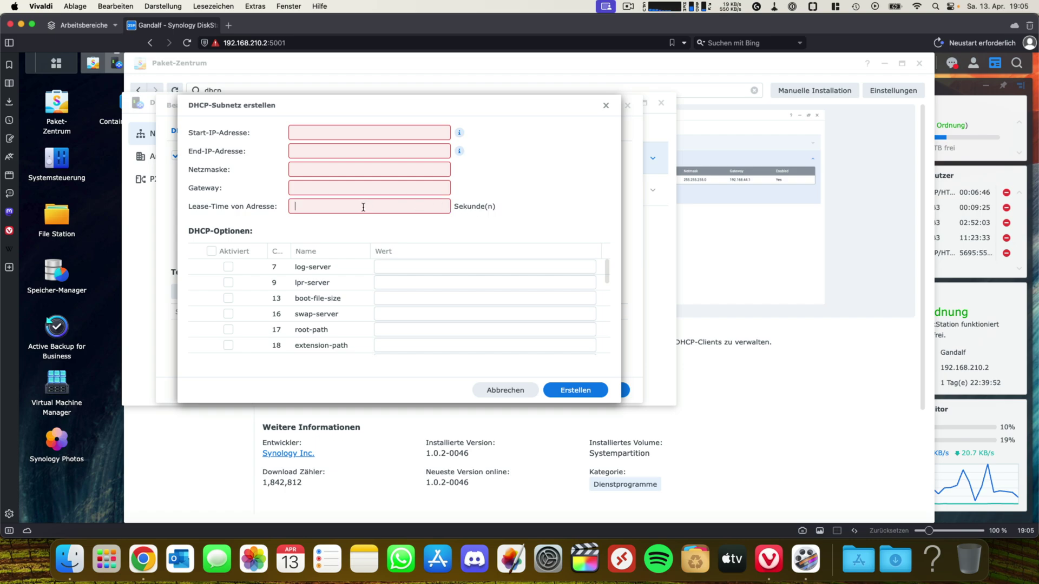
{"action": "mouse_move", "coordinate": [363, 207]}
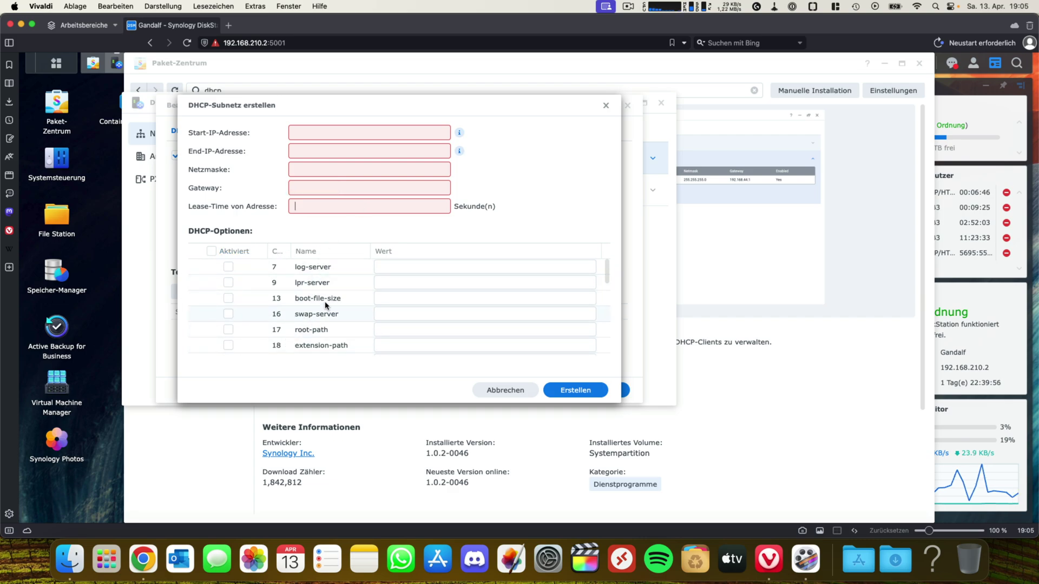
{"action": "scroll", "coordinate": [325, 303], "scroll_direction": "down", "scroll_amount": 5}
{"action": "scroll", "coordinate": [325, 304], "scroll_direction": "down", "scroll_amount": 8}
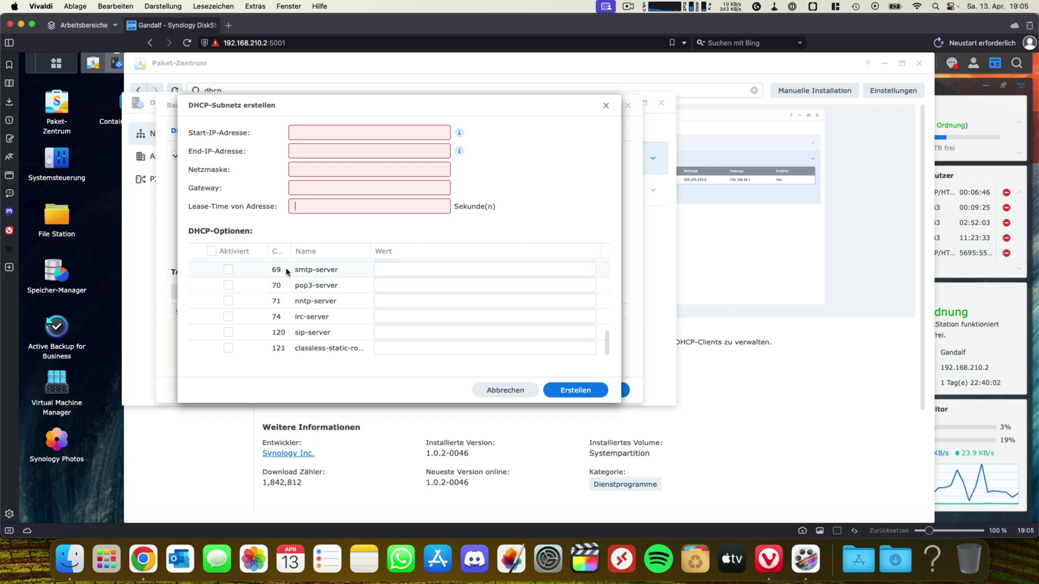
{"action": "scroll", "coordinate": [282, 279], "scroll_direction": "up", "scroll_amount": 3}
{"action": "scroll", "coordinate": [280, 281], "scroll_direction": "up", "scroll_amount": 4}
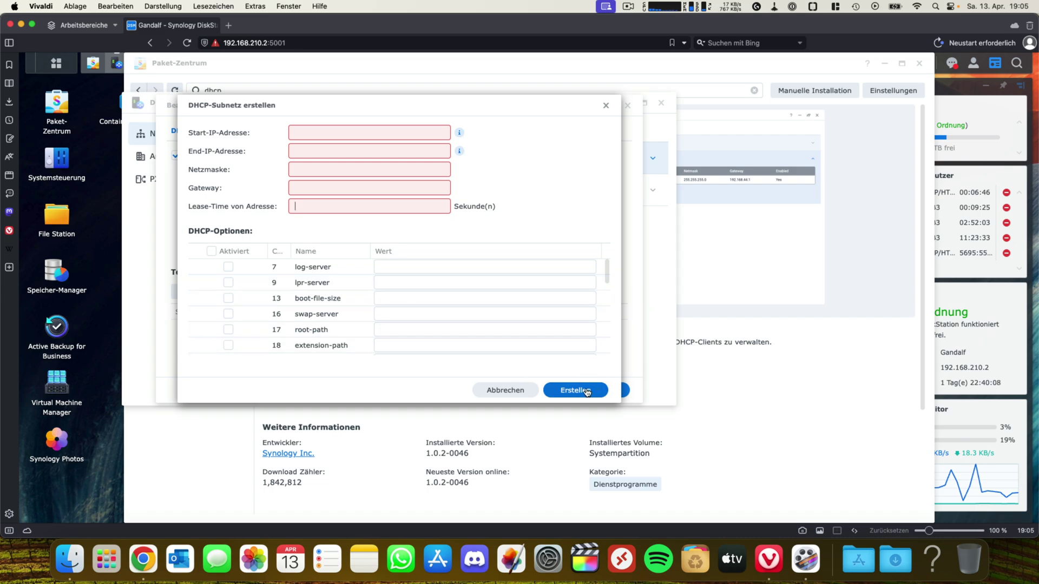
{"action": "left_click", "coordinate": [514, 394]}
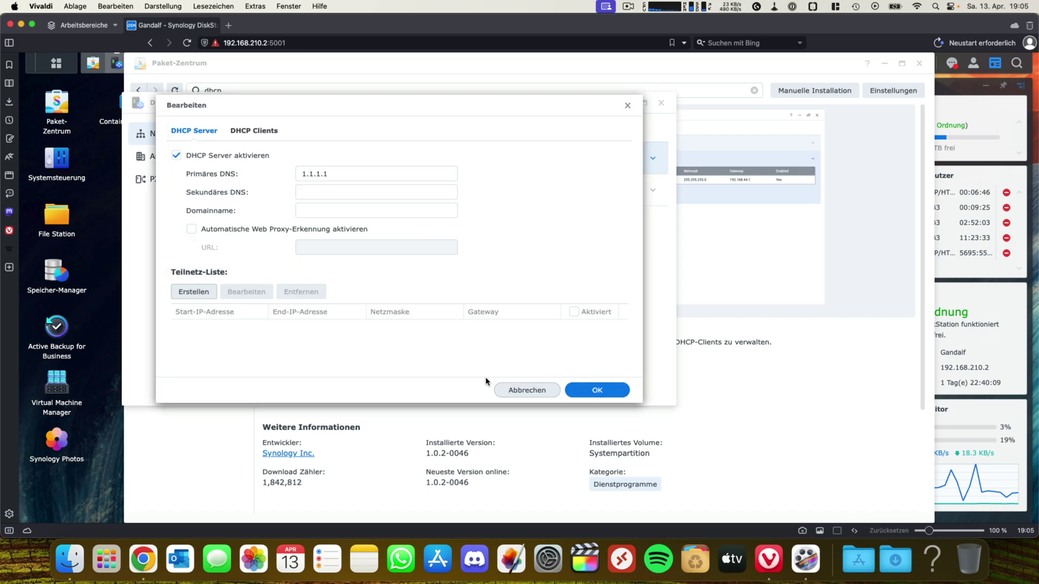
Step: Review the DHCP Clients settings of LAN 1 and the DHCP server's PXE settings
{"action": "left_click", "coordinate": [234, 159]}
{"action": "left_click", "coordinate": [265, 156]}
{"action": "left_click", "coordinate": [263, 132]}
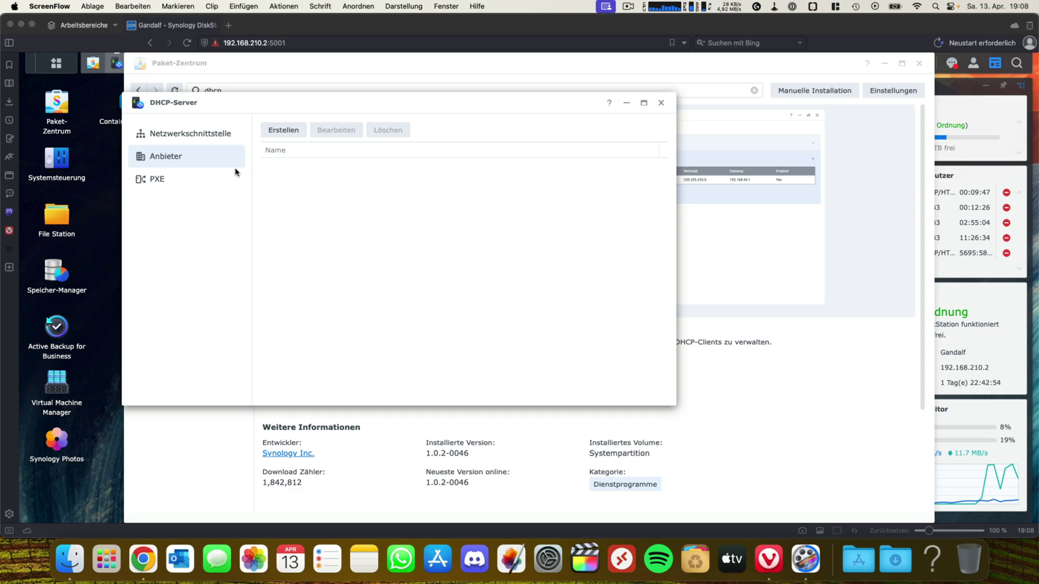
{"action": "left_click", "coordinate": [171, 179]}
{"action": "left_click", "coordinate": [170, 179]}
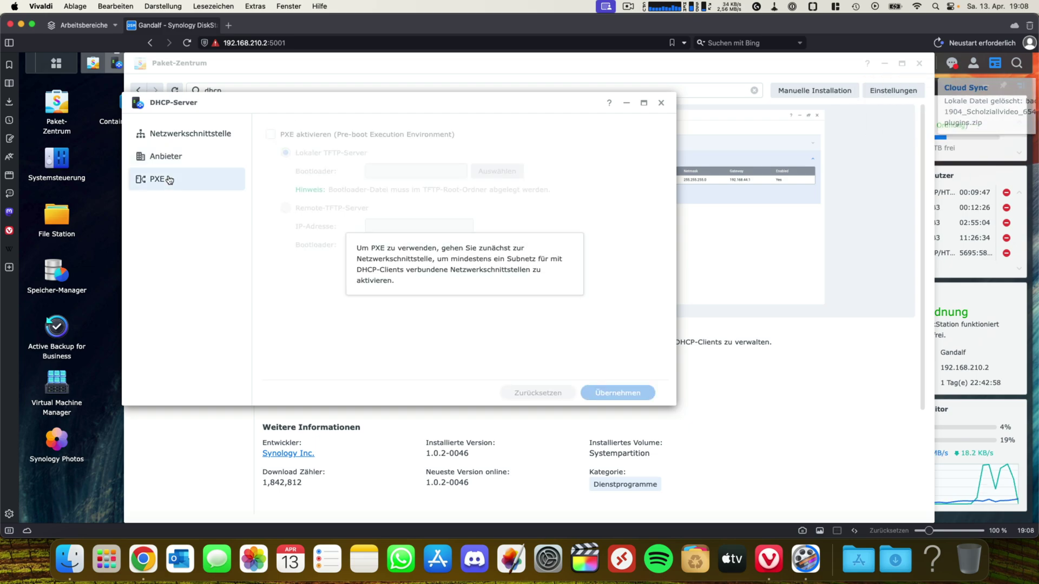